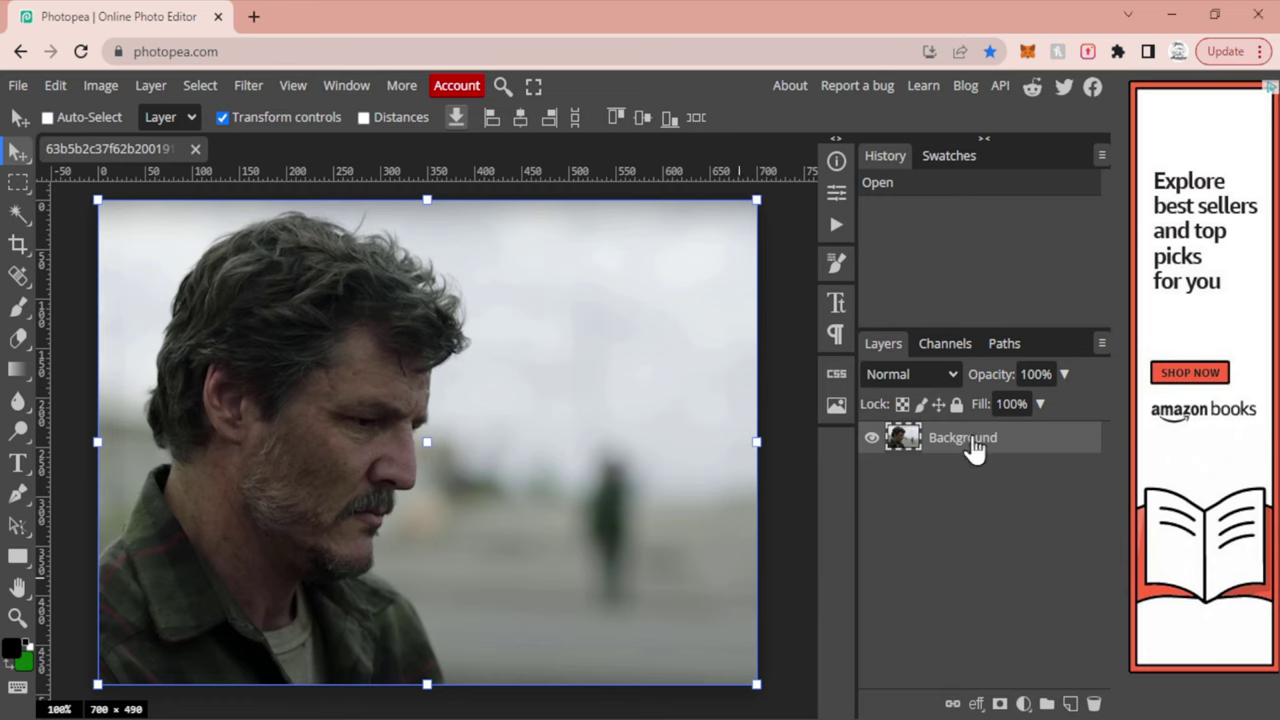
Duplicate the photo to Layer 1, hide Background, and apply Remove BG to cut out the man
key("ctrl+j")
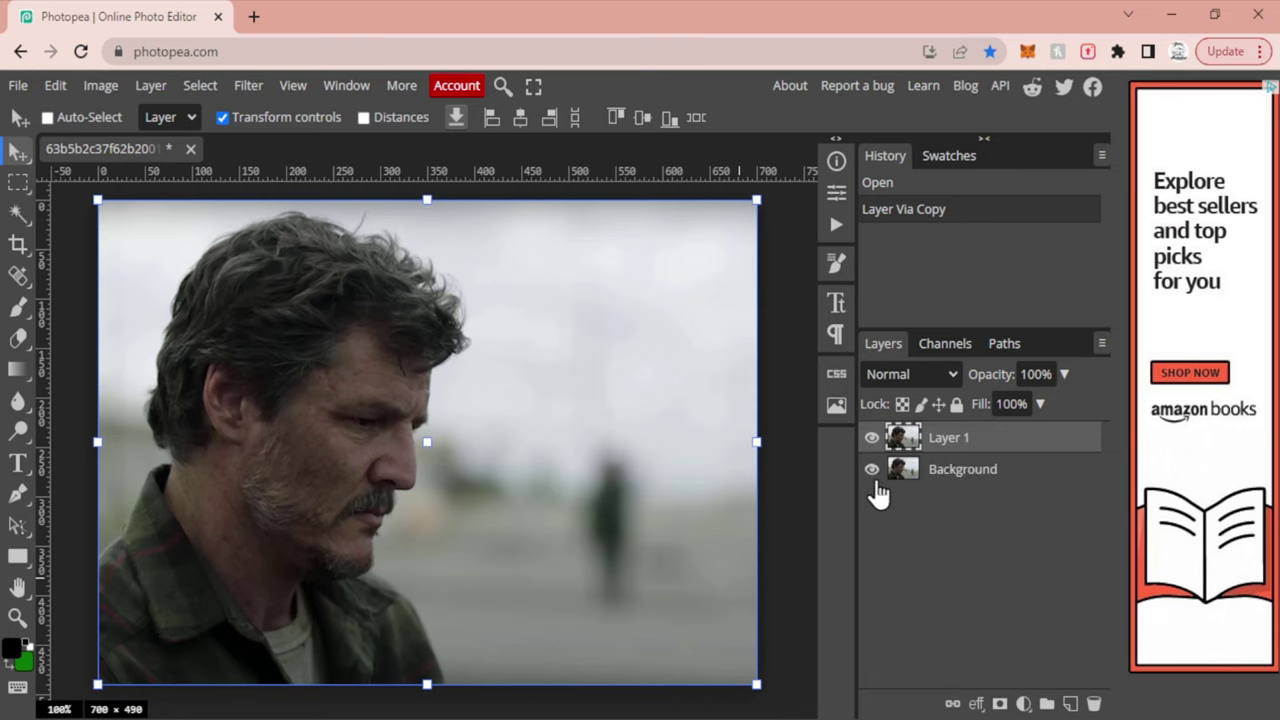
left_click(872, 470)
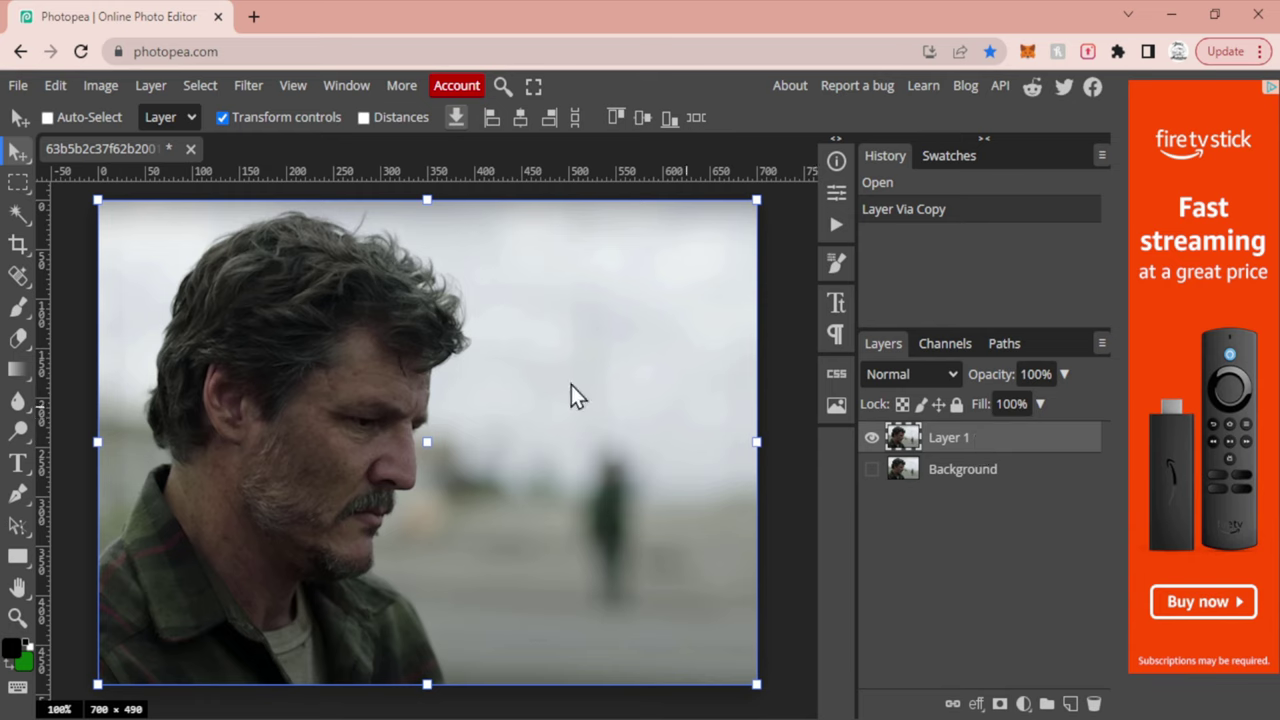
left_click(188, 85)
left_click(230, 214)
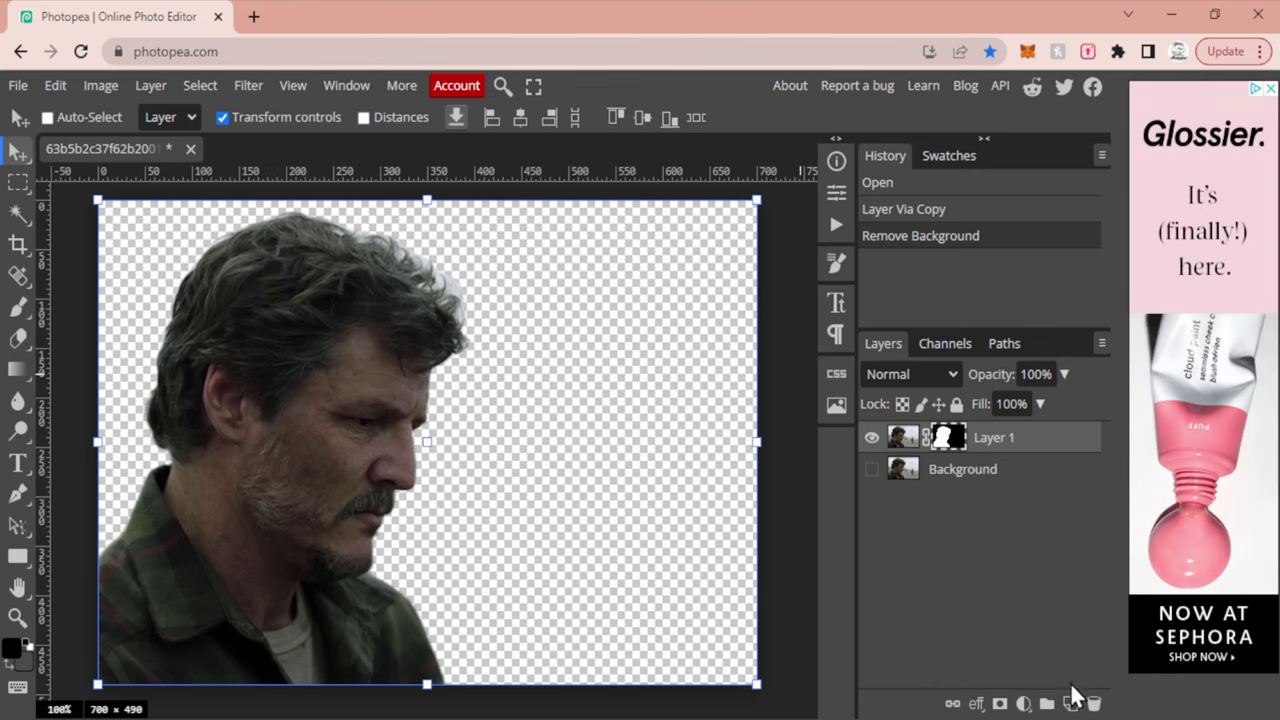
Add a white (ffffff) Color Fill 1 layer and move it below Layer 1
left_click(1024, 704)
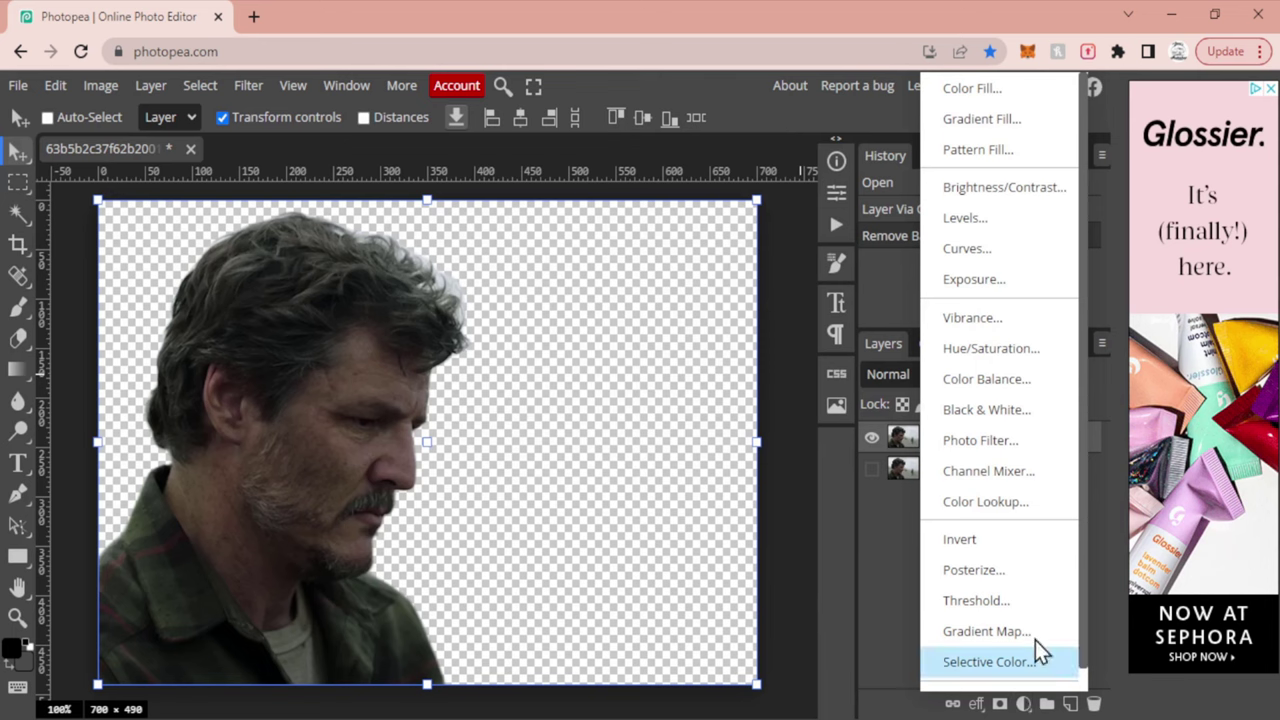
left_click(965, 89)
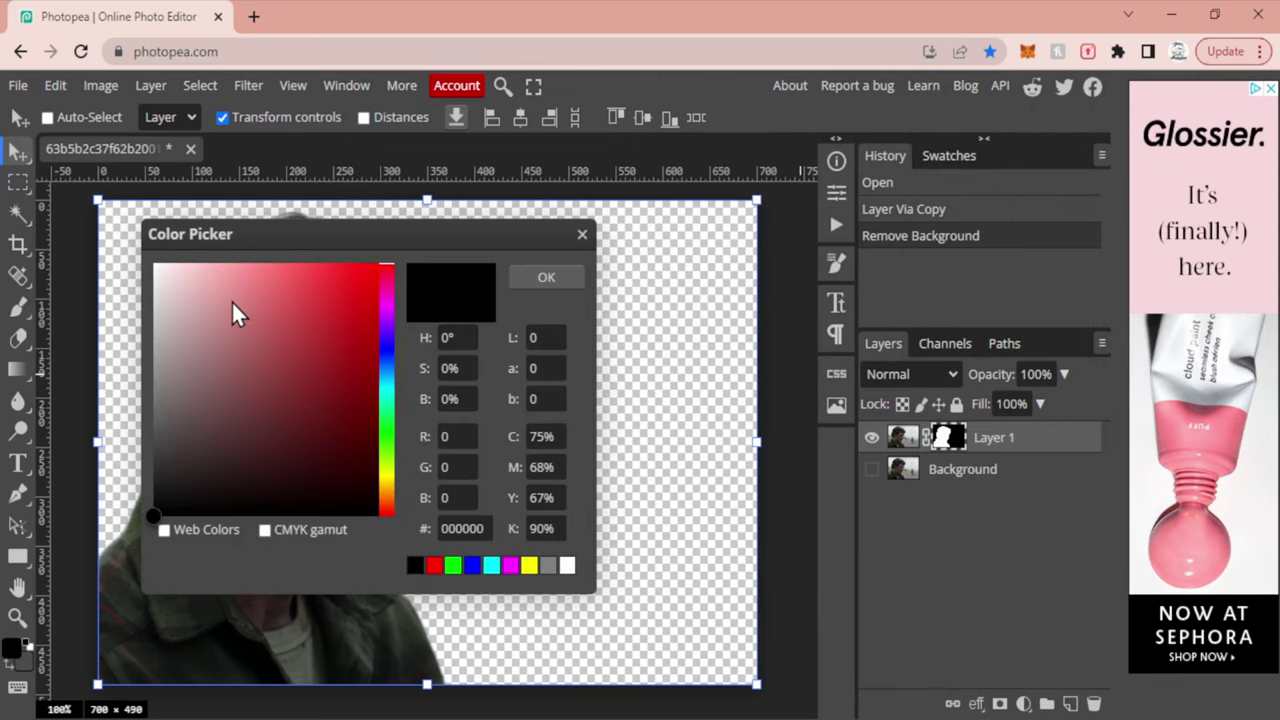
left_click_drag(234, 314, 150, 263)
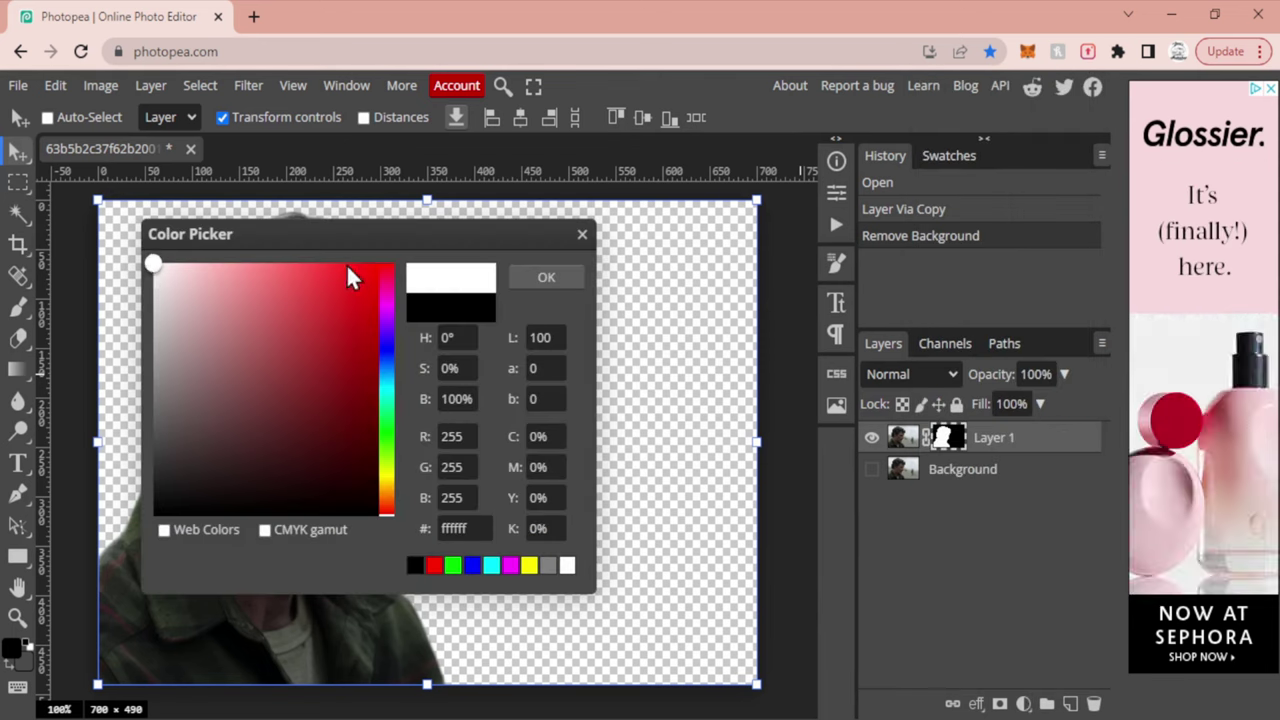
left_click(573, 270)
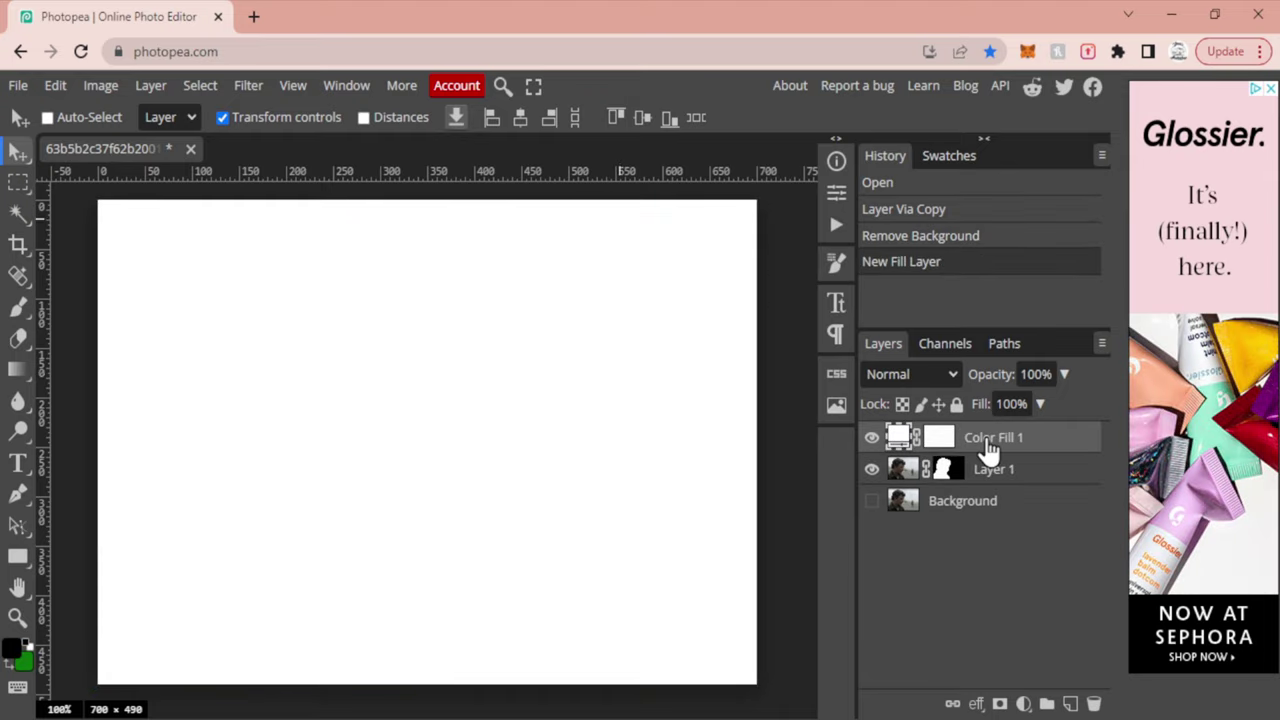
left_click_drag(986, 443, 988, 485)
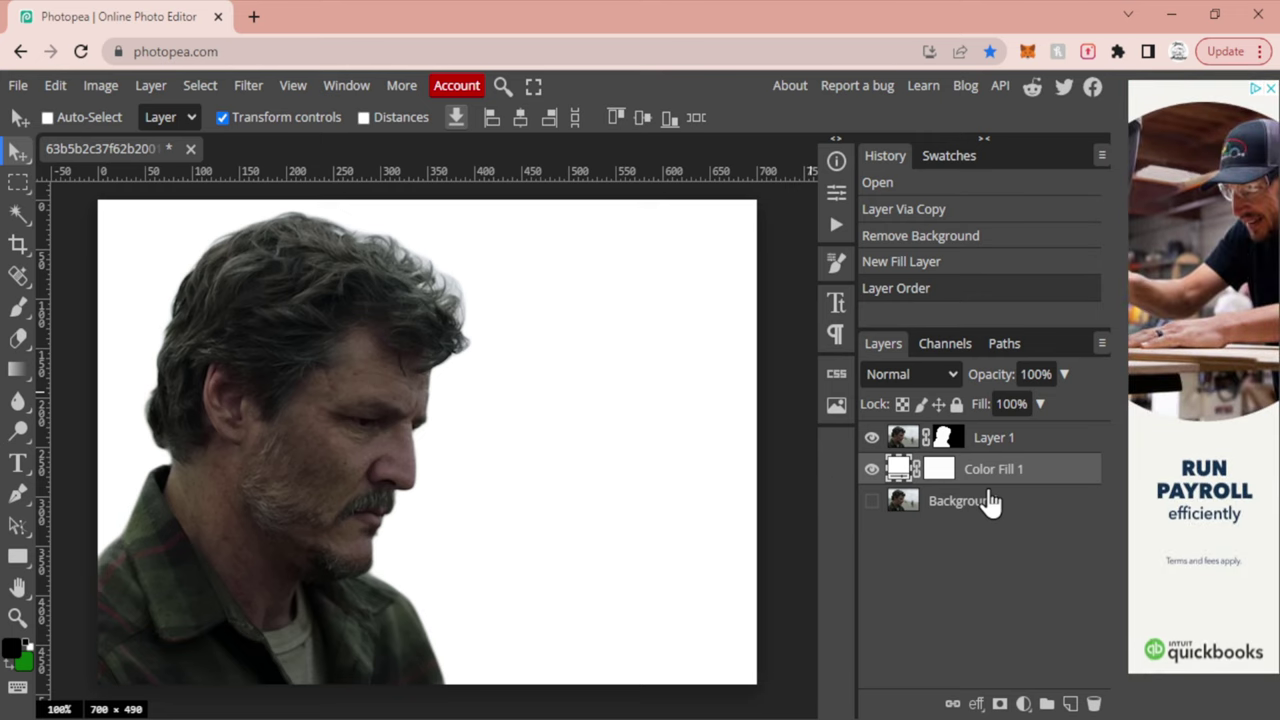
Convert Layer 1 to a smart object and duplicate it as Layer 1 copy
left_click(996, 440)
right_click(996, 440)
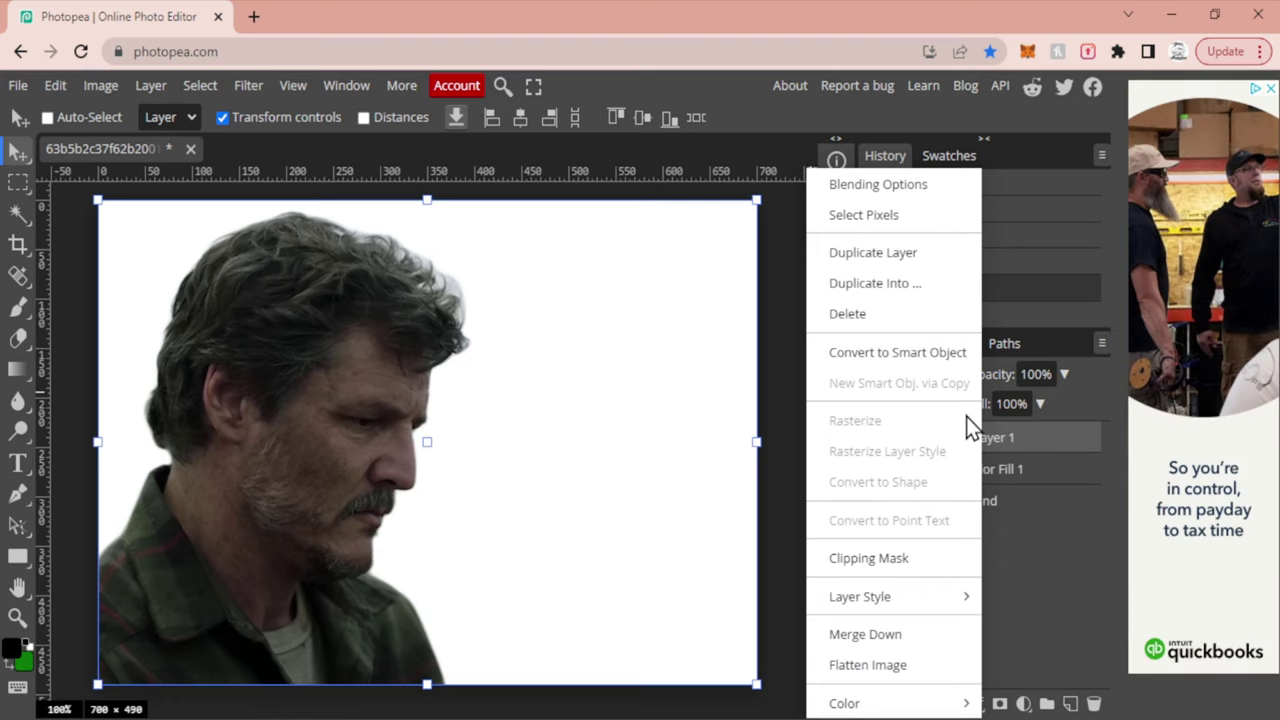
left_click(921, 350)
key("ctrl+j")
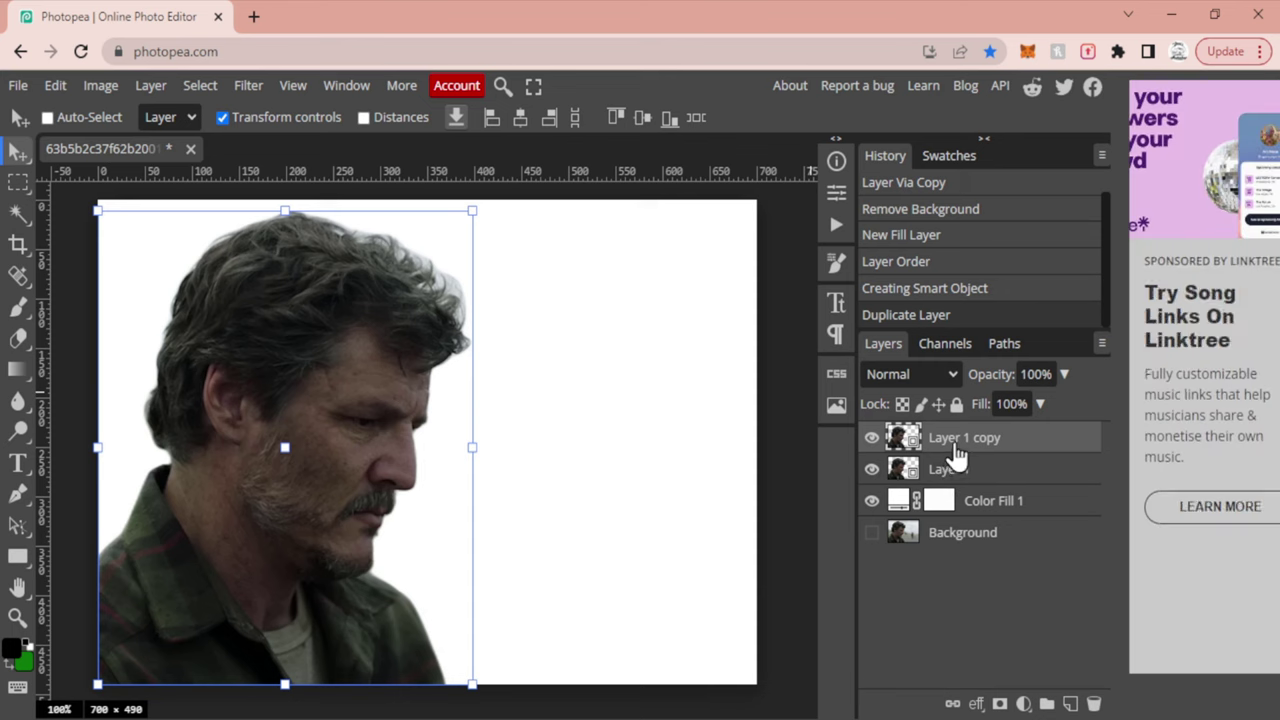
right_click(955, 445)
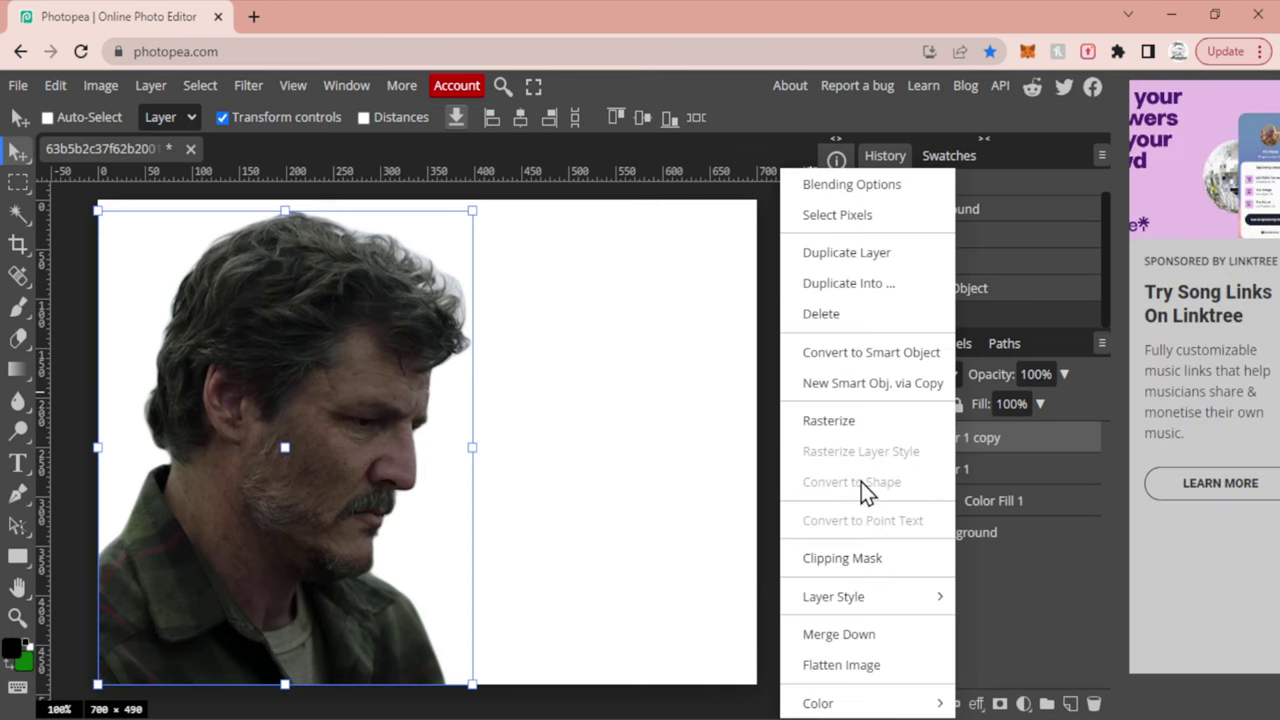
left_click(1050, 618)
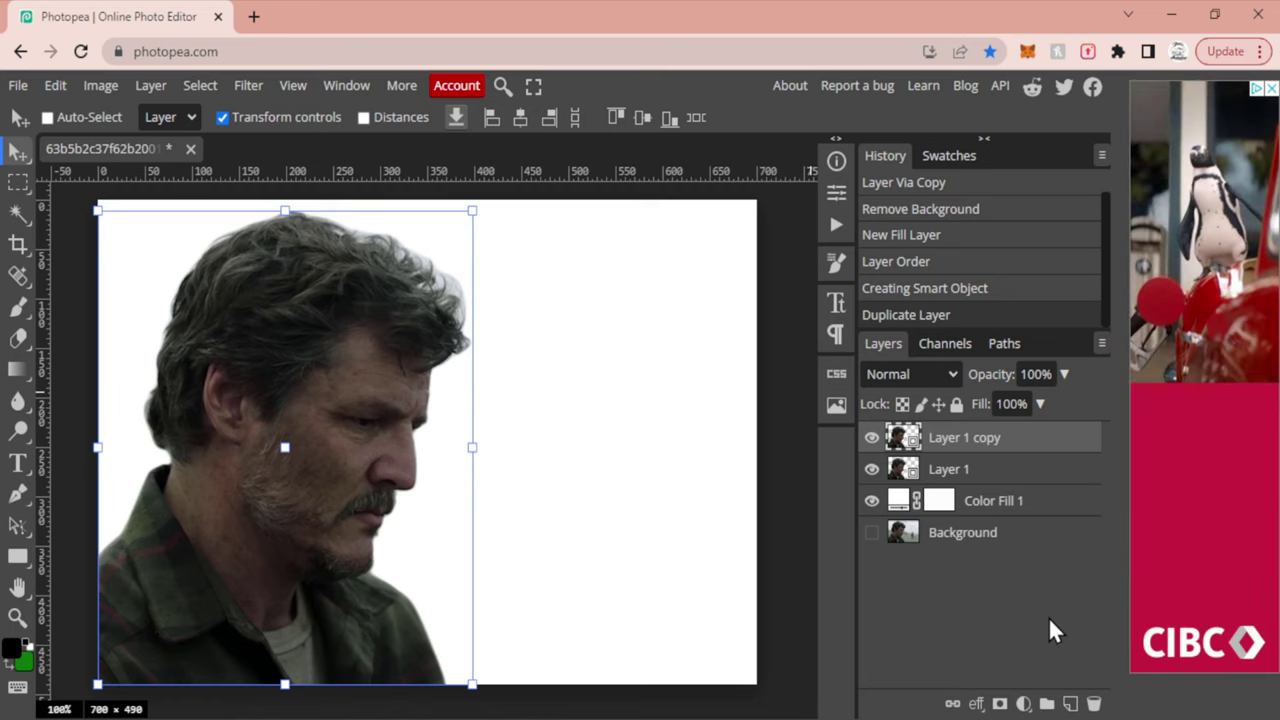
Add a Hue/Saturation 1 adjustment layer with Saturation set to -100
left_click(1023, 704)
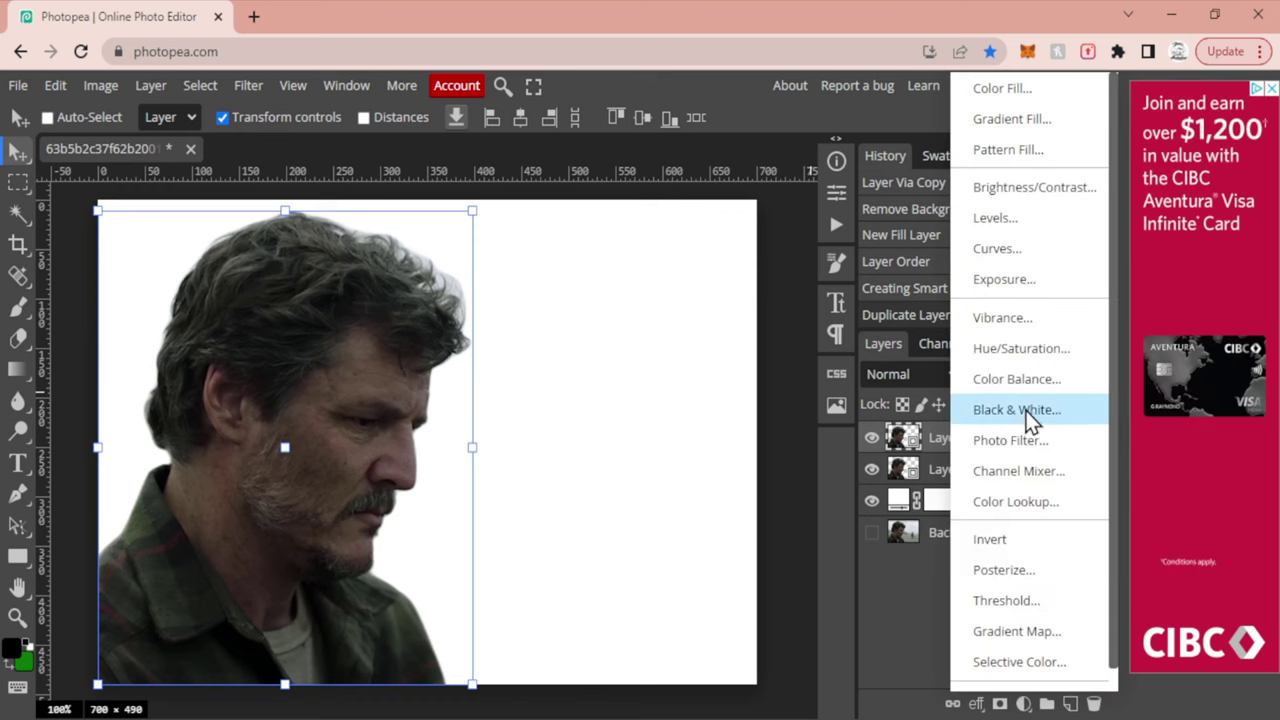
left_click(1025, 350)
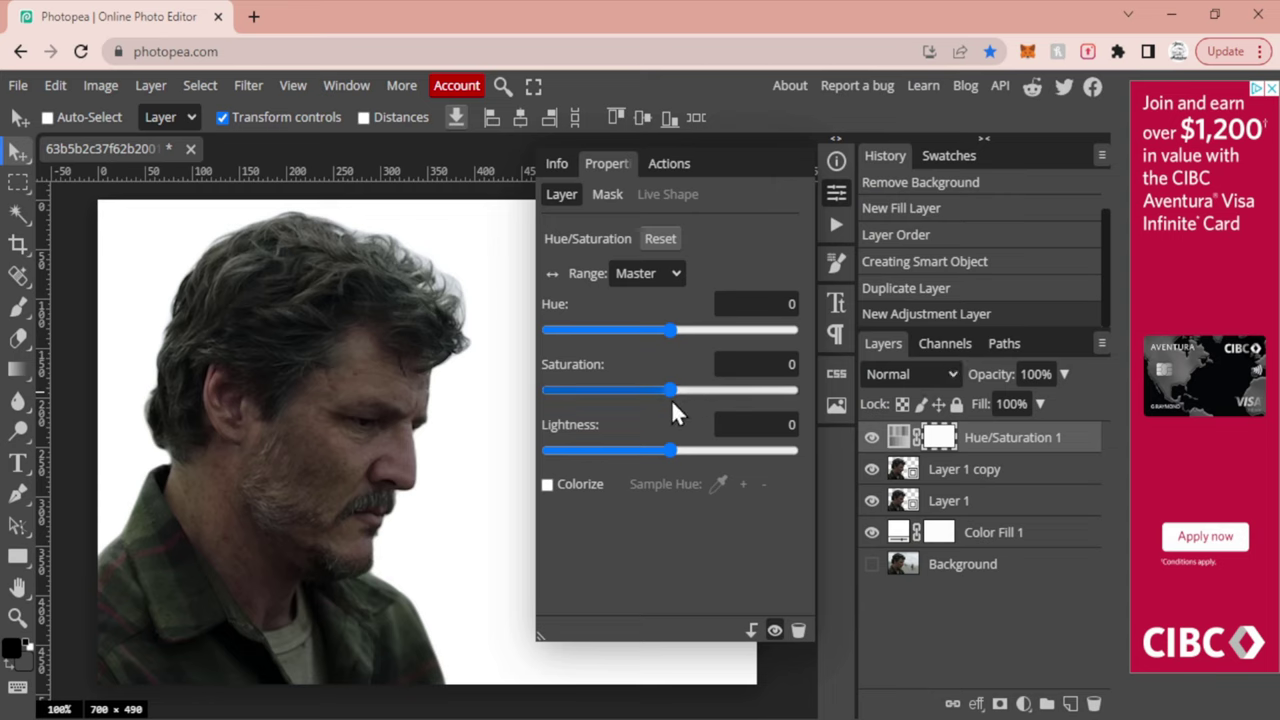
left_click_drag(666, 393, 523, 397)
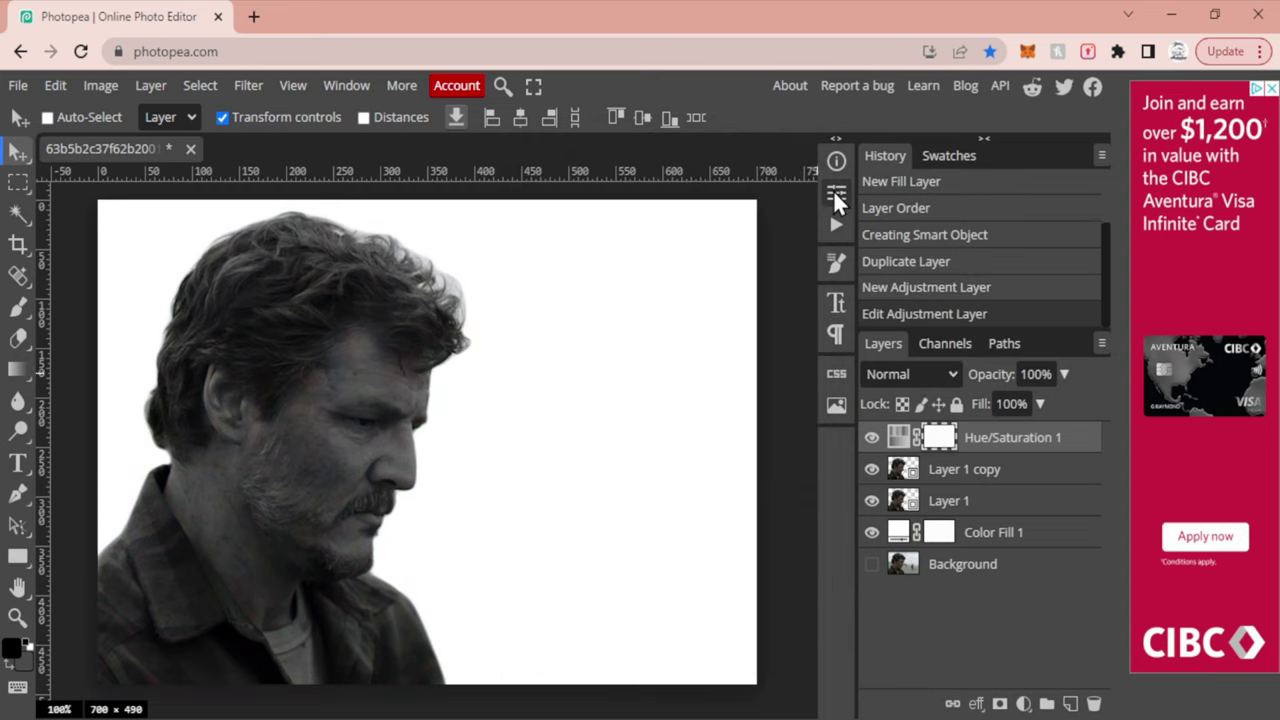
left_click(833, 193)
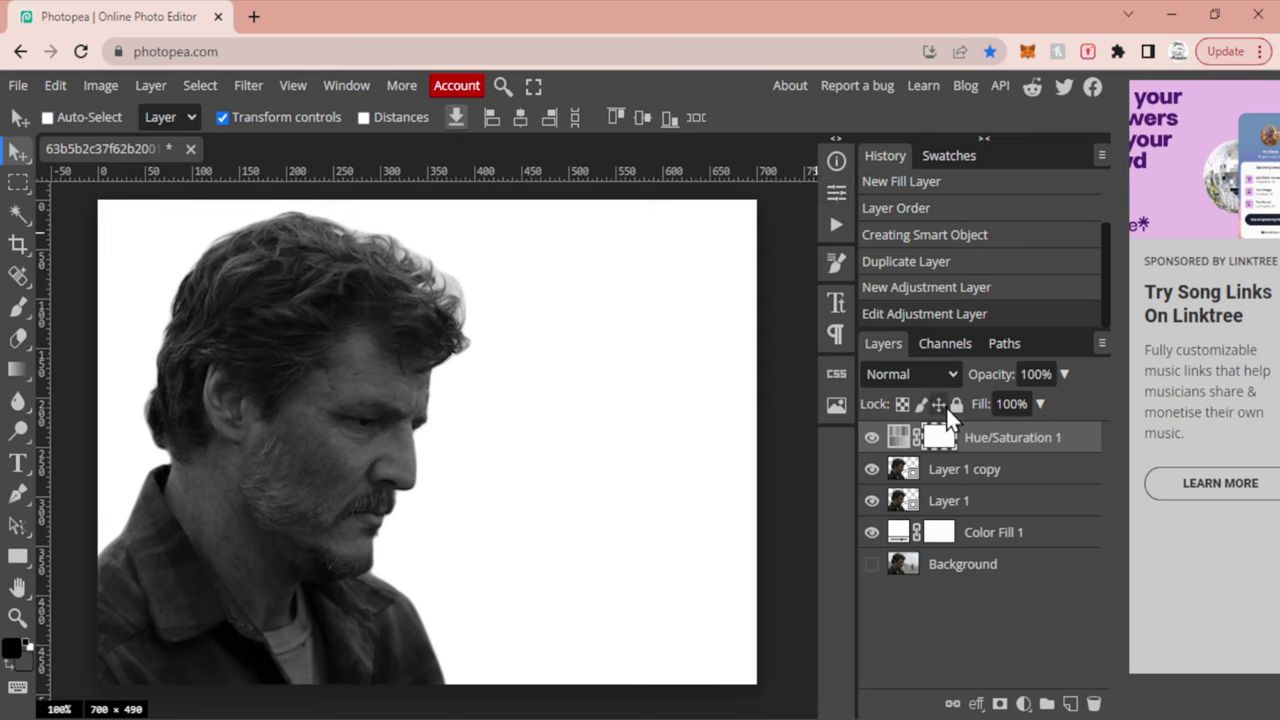
Set Layer 1 copy to Color Dodge blending and apply Invert to it
left_click(947, 472)
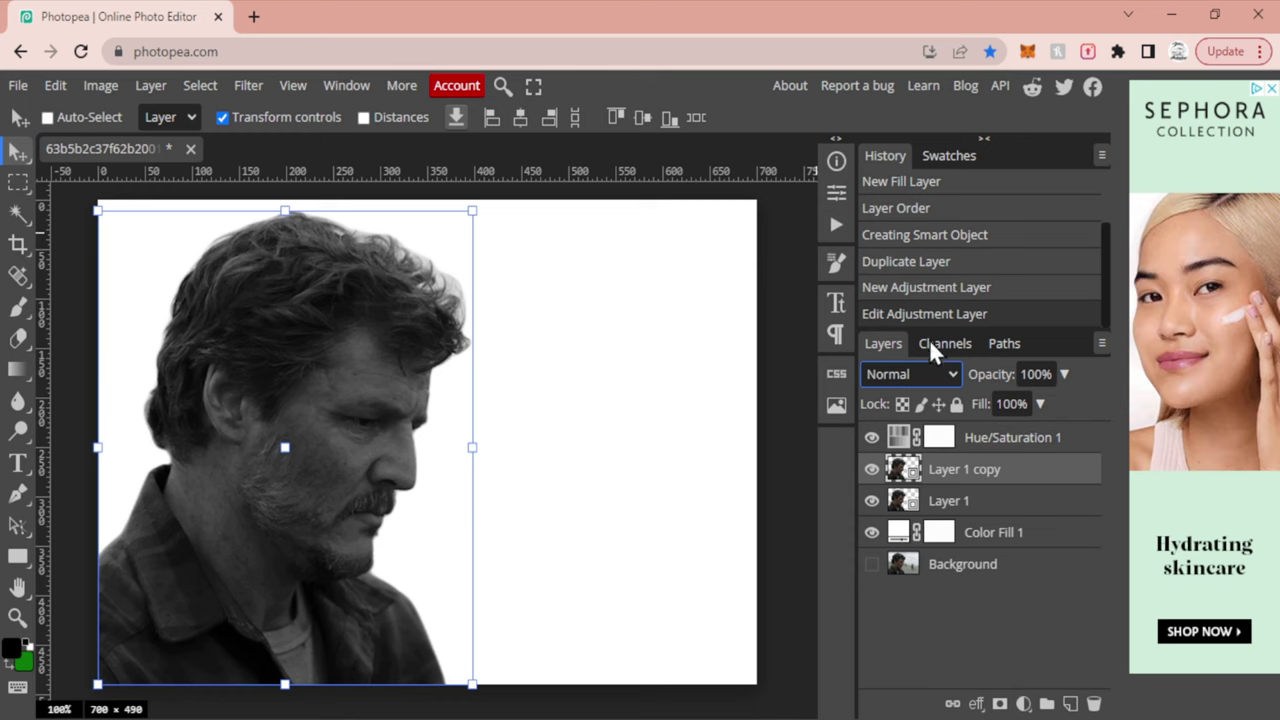
key("shift+alt+d")
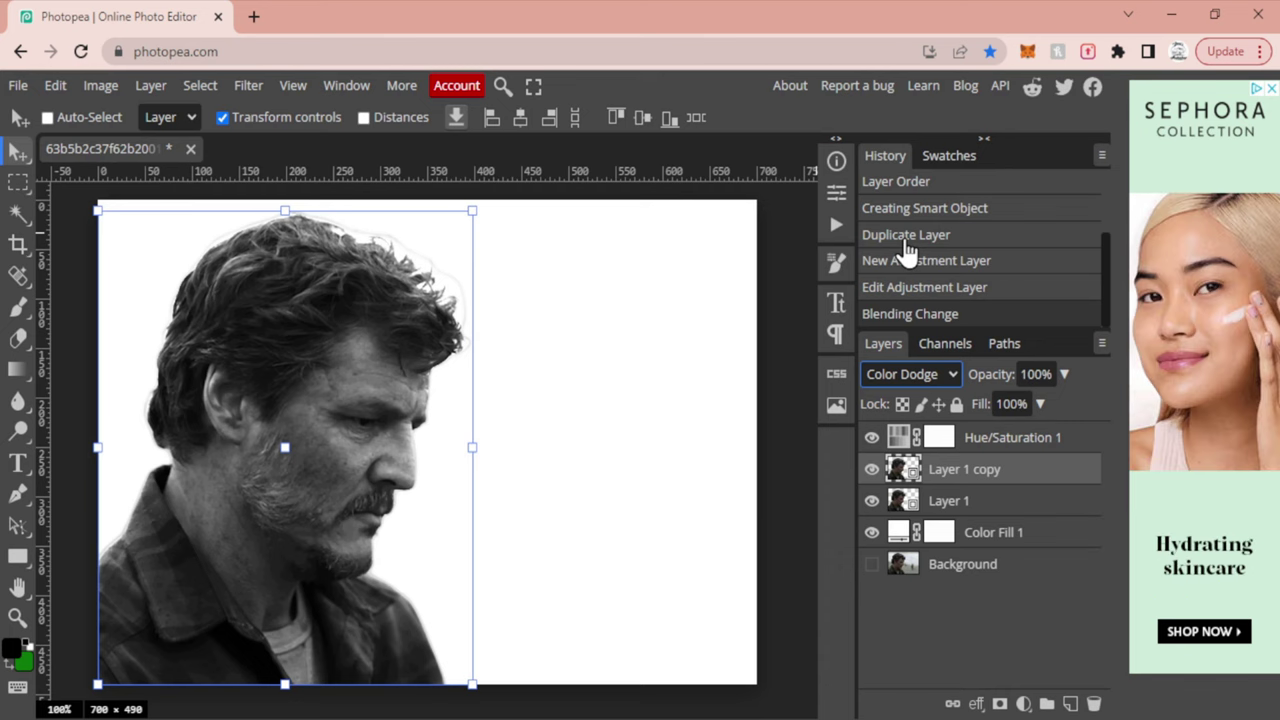
left_click(101, 86)
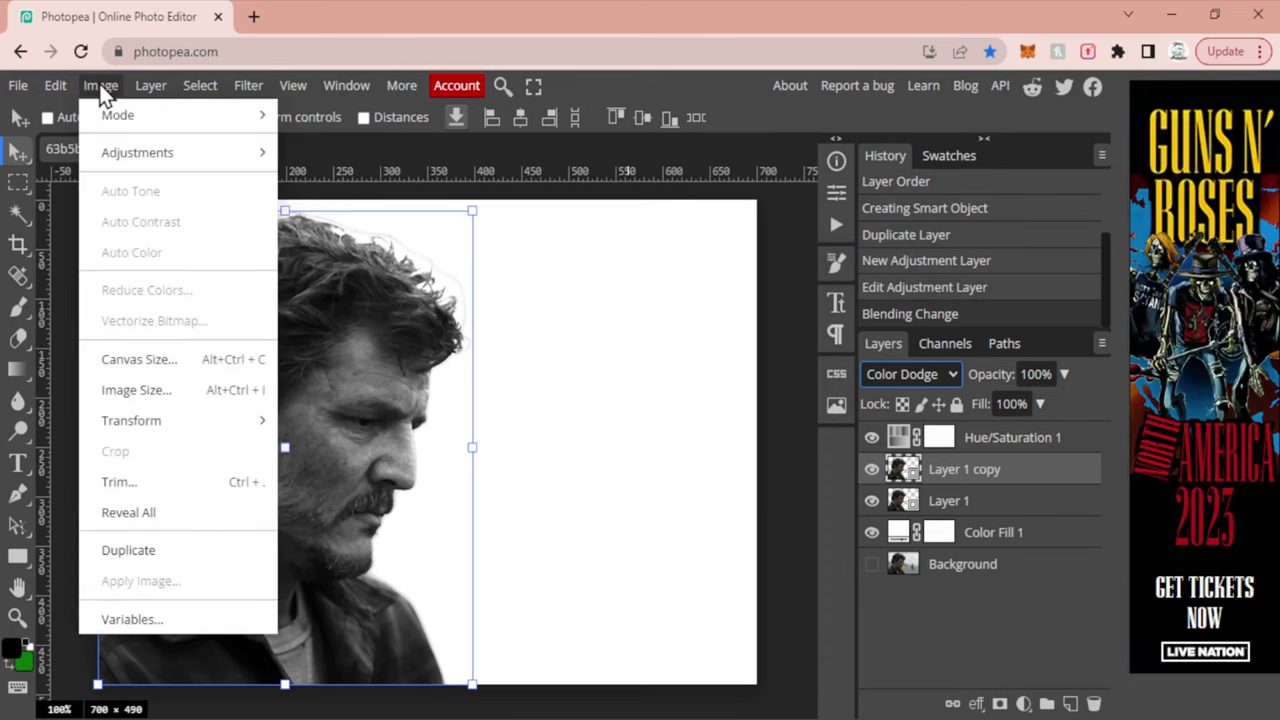
mouse_move(127, 155)
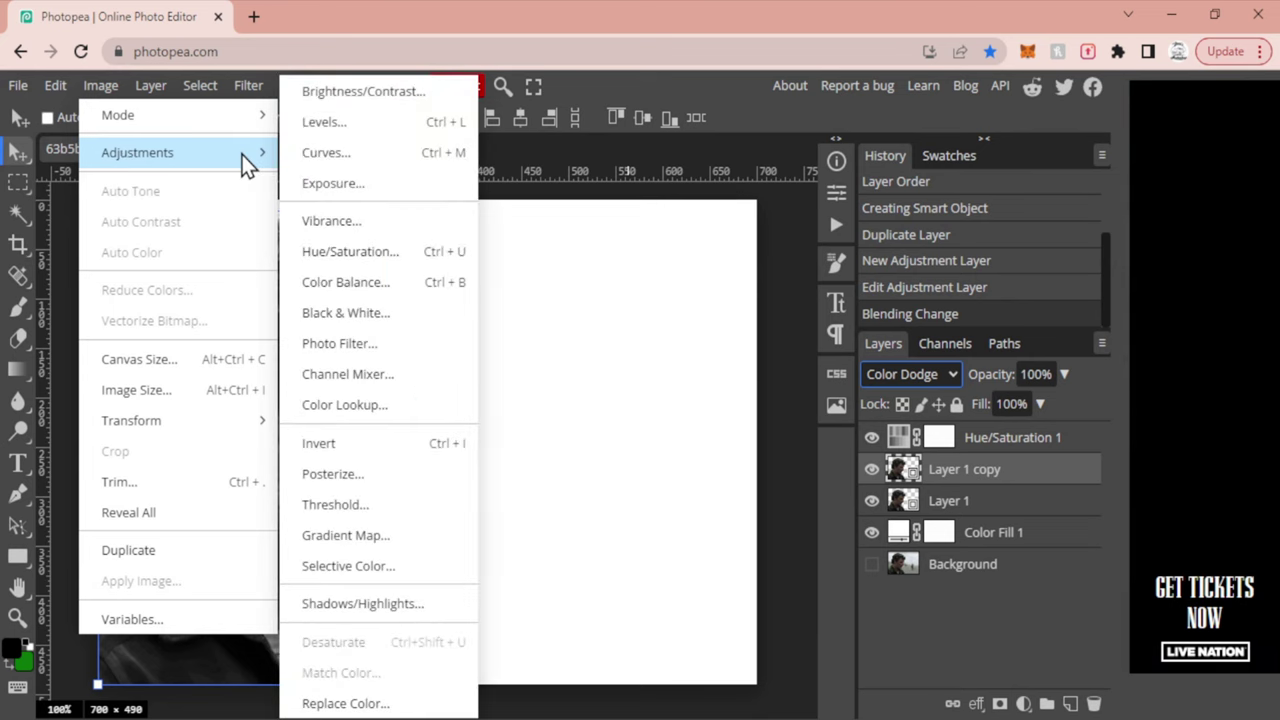
left_click(400, 444)
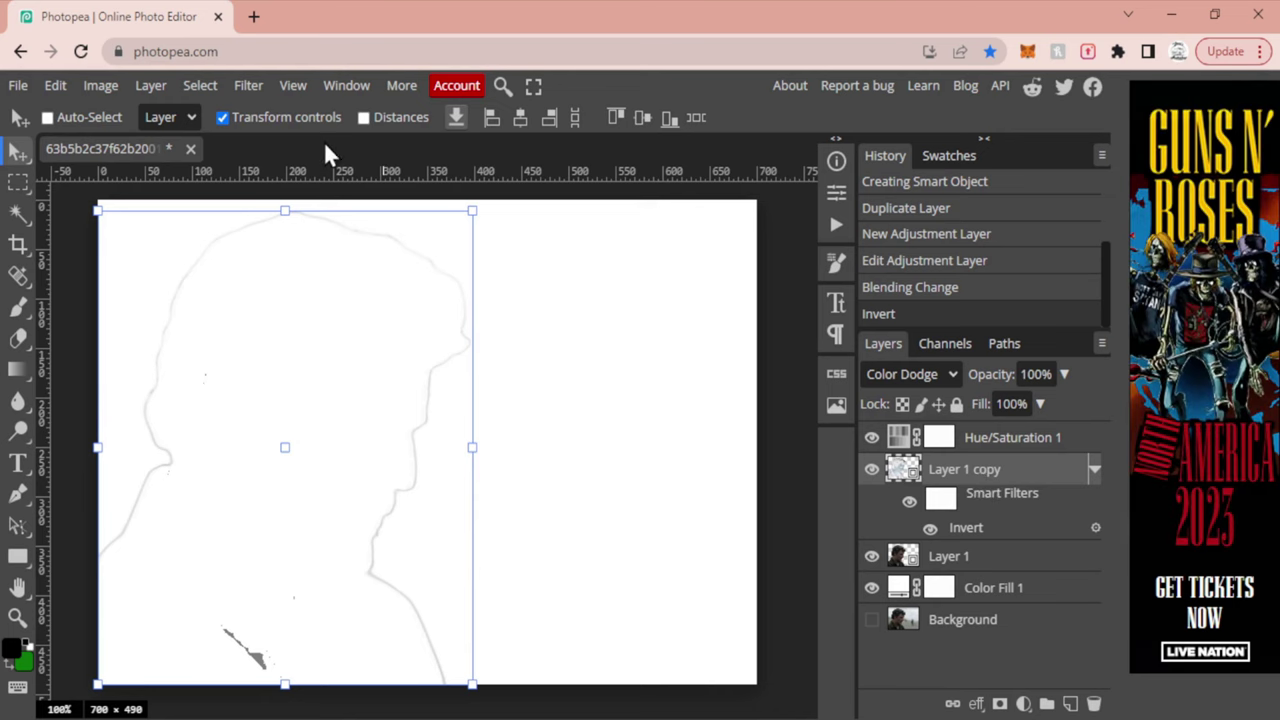
Apply a Gaussian Blur with a 12.0 px radius to Layer 1 copy
left_click(259, 94)
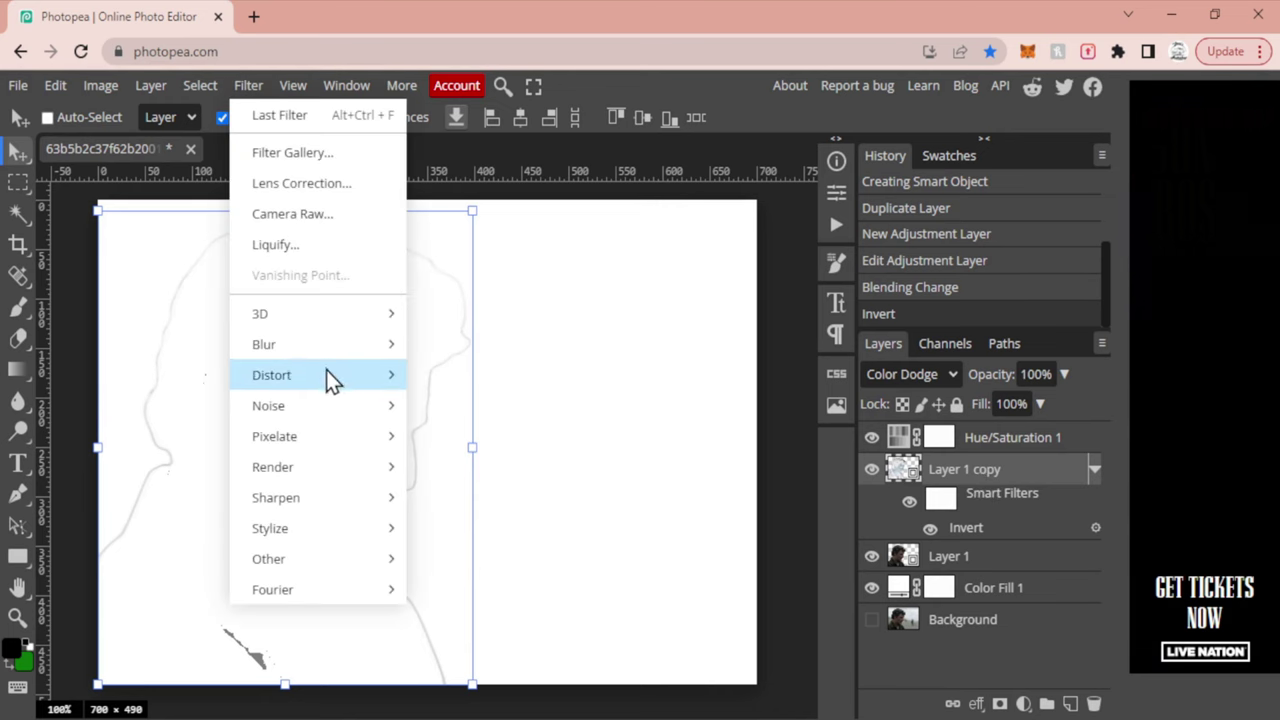
mouse_move(334, 346)
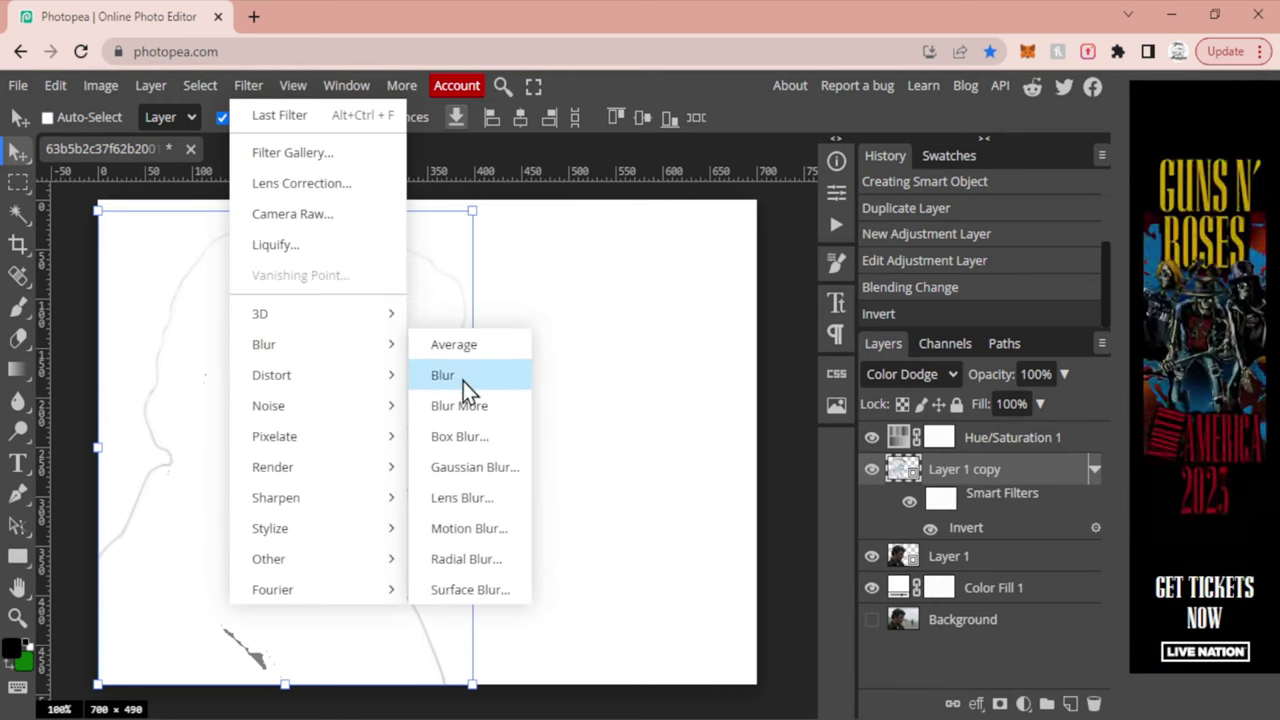
left_click(480, 465)
left_click_drag(296, 216, 745, 240)
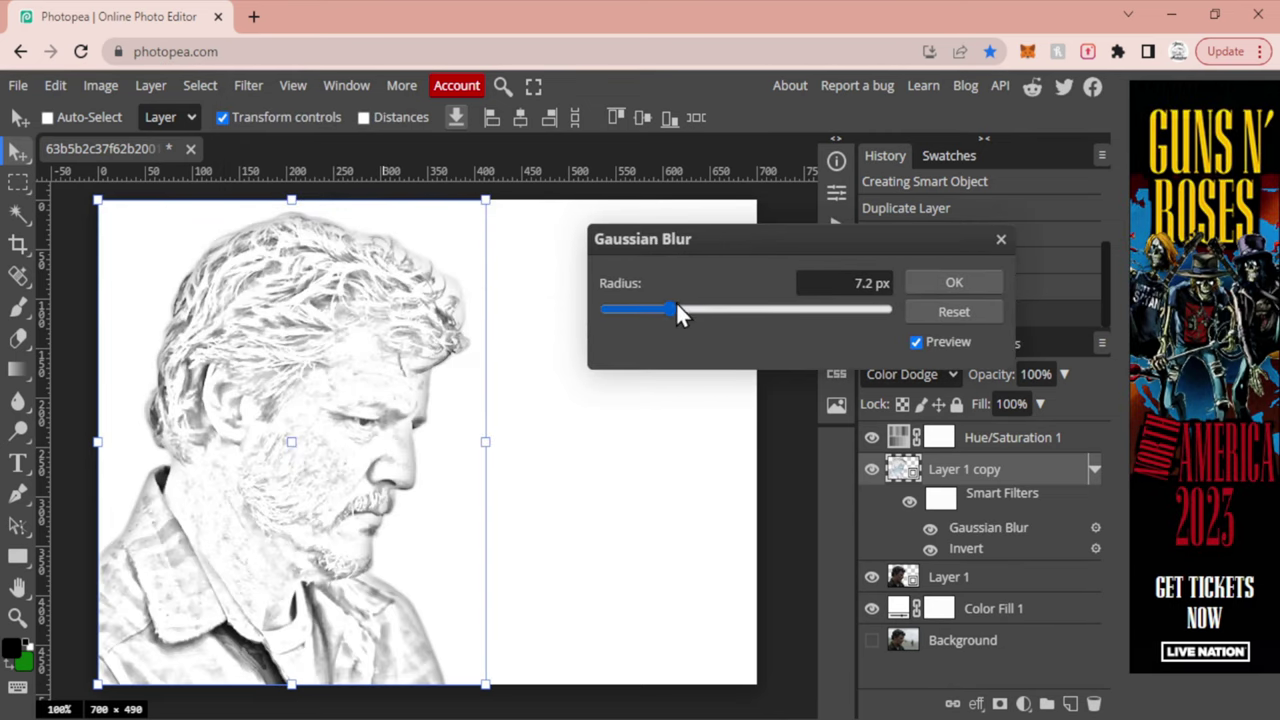
mouse_move(676, 309)
left_mouse_down()
mouse_move(706, 311)
mouse_move(651, 309)
mouse_move(823, 309)
mouse_move(687, 307)
left_mouse_up()
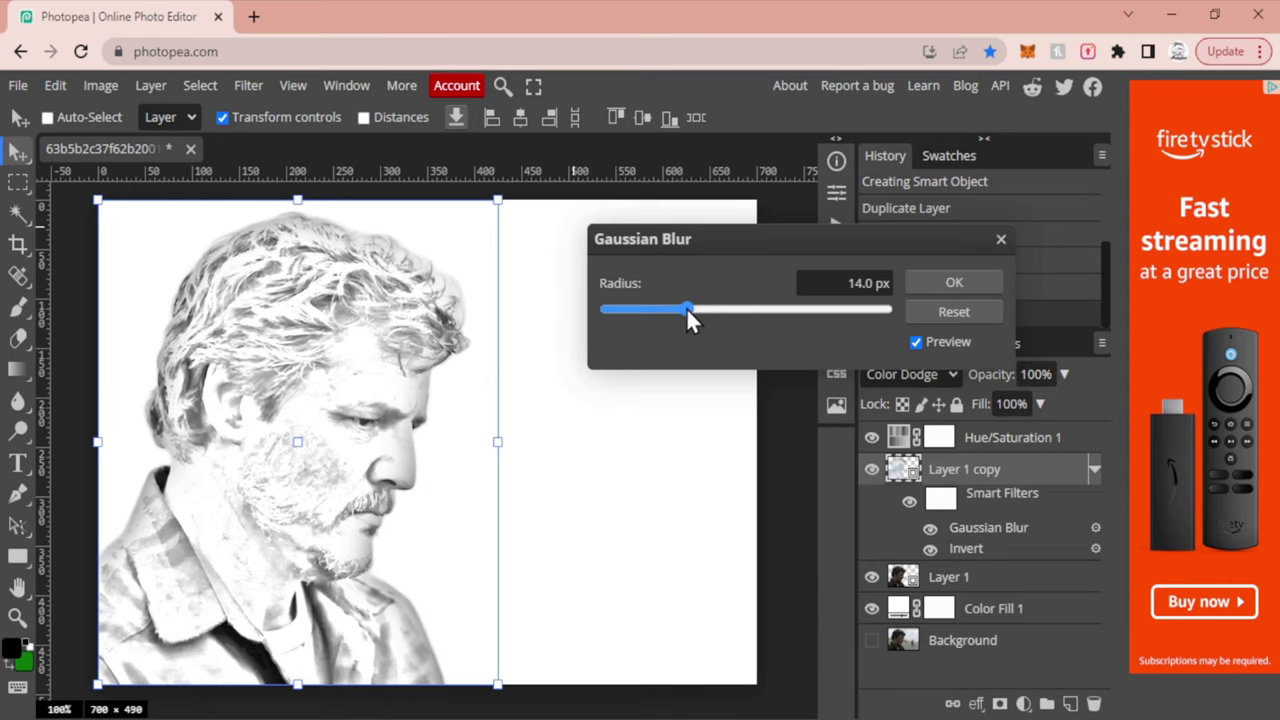
left_click_drag(686, 307, 680, 302)
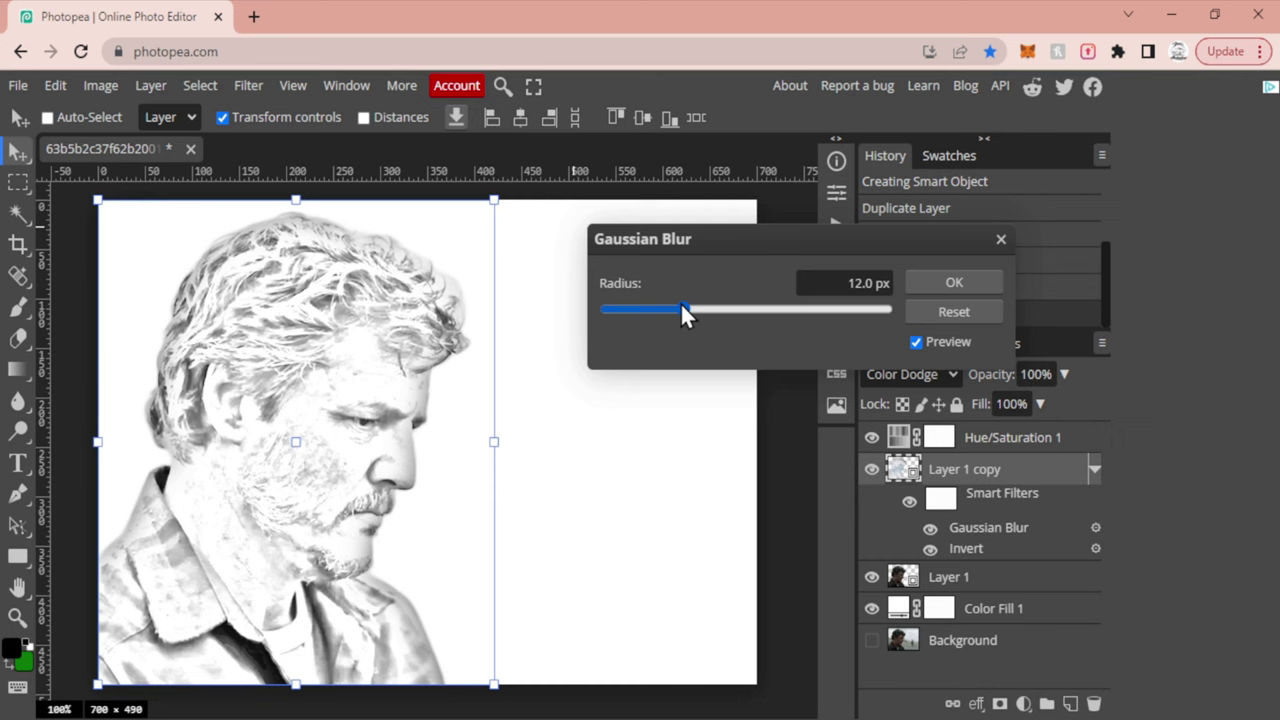
left_click(920, 283)
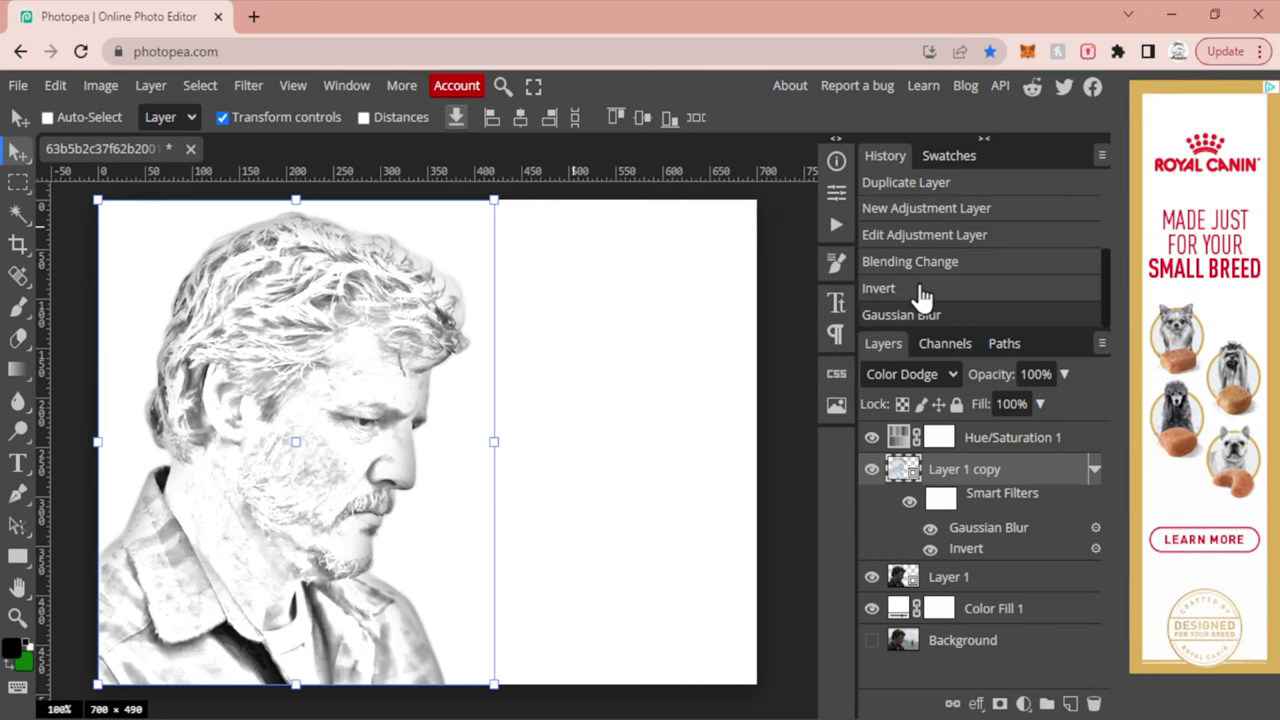
Add a Curves 1 adjustment layer with the black point pulled inward to darken lines
left_click(1023, 704)
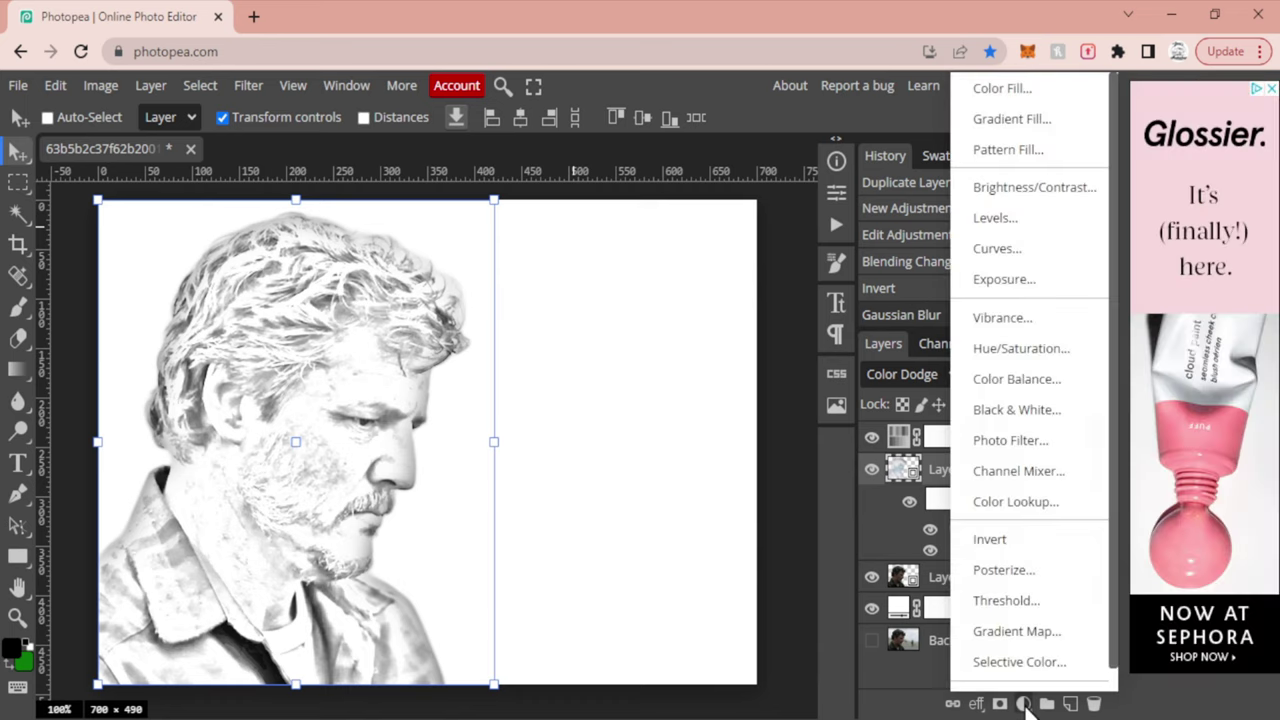
left_click(1002, 259)
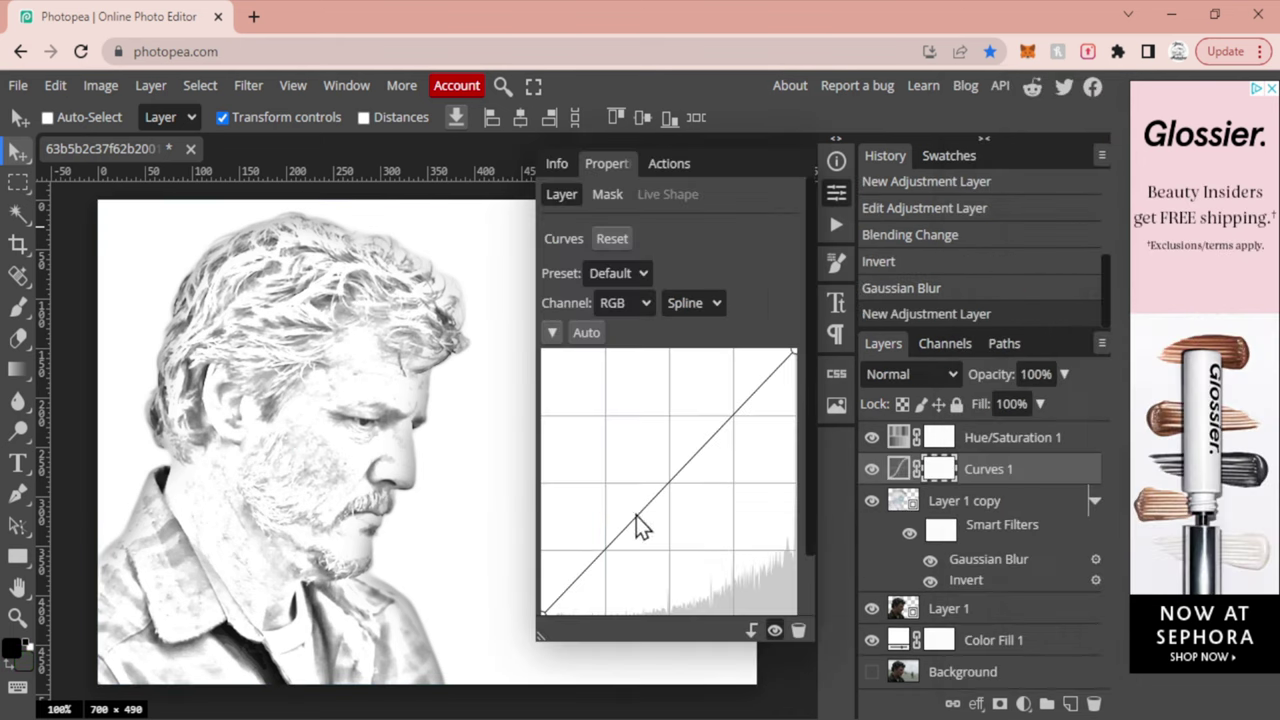
left_click_drag(544, 613, 668, 618)
left_click_drag(728, 617, 656, 611)
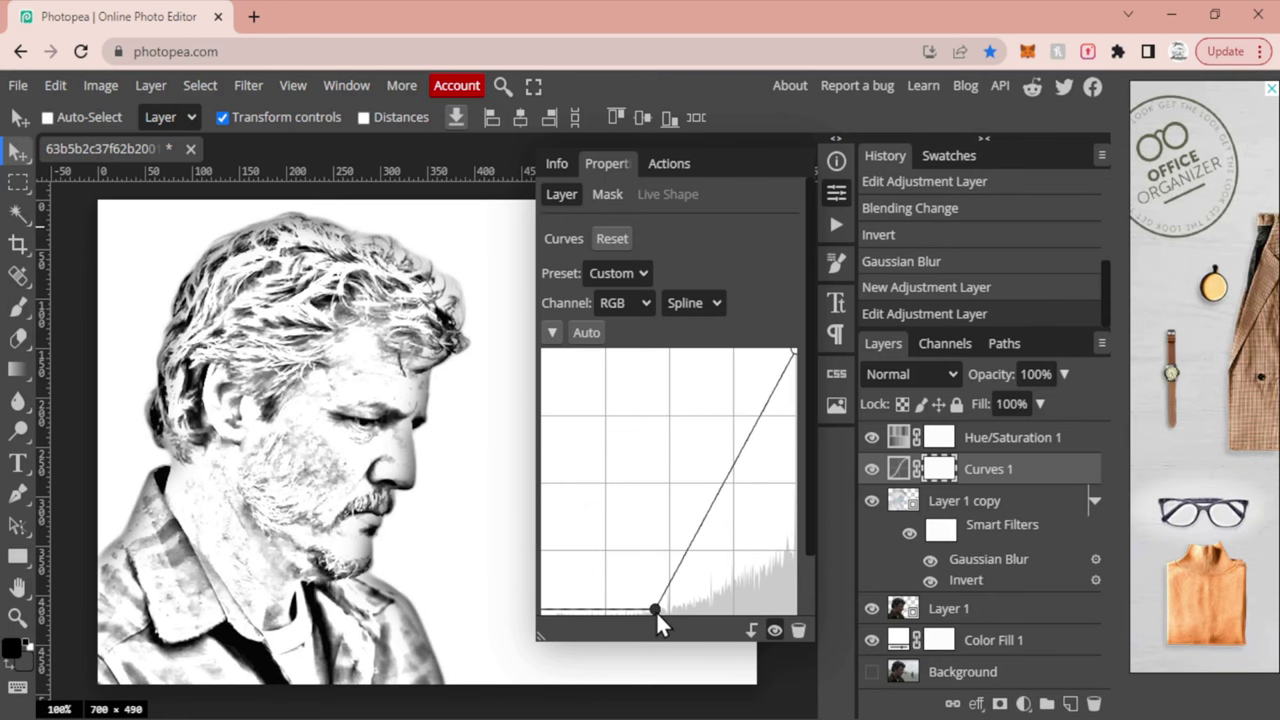
left_click(847, 191)
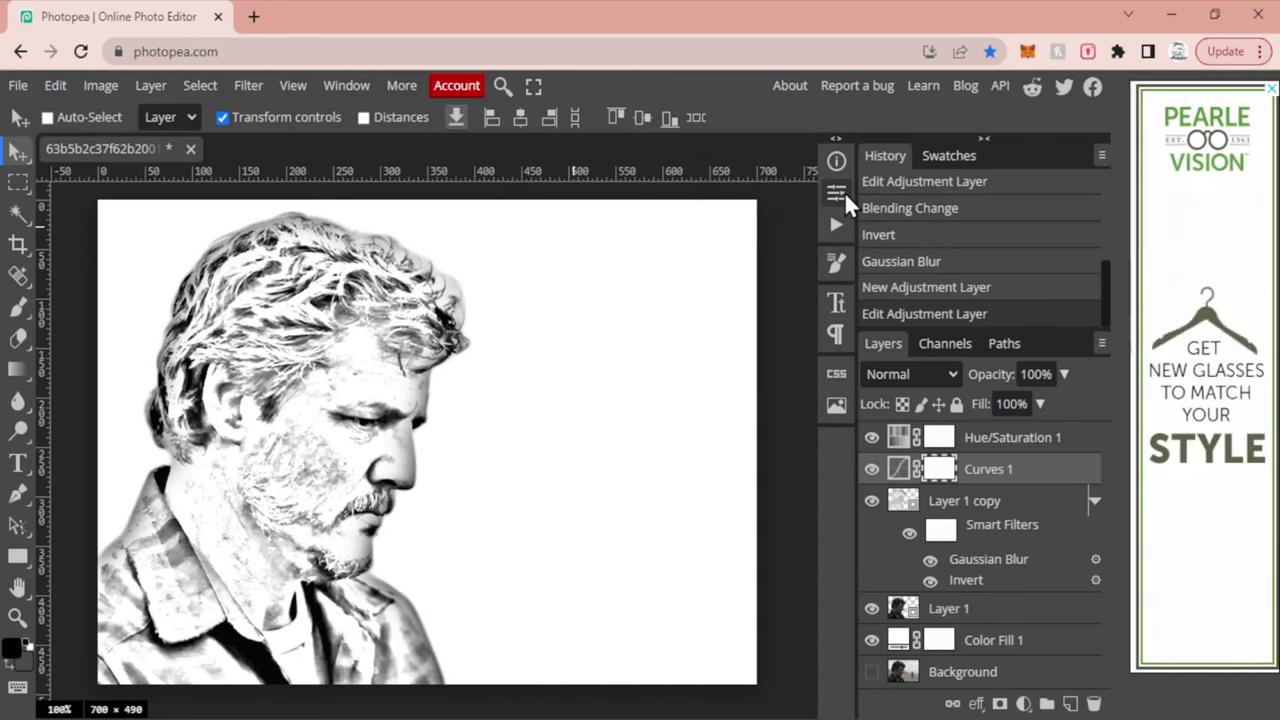